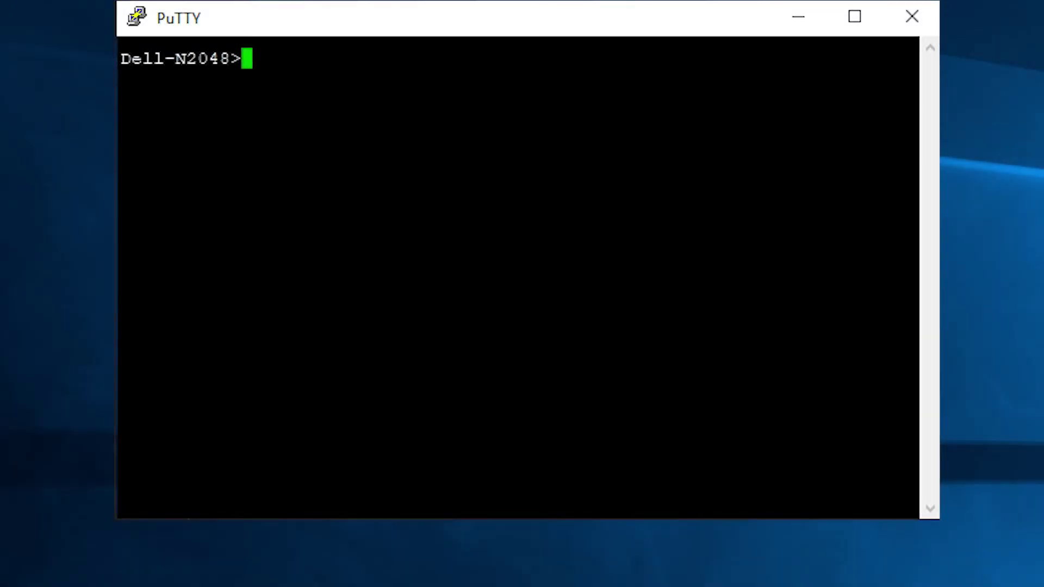
text(en)
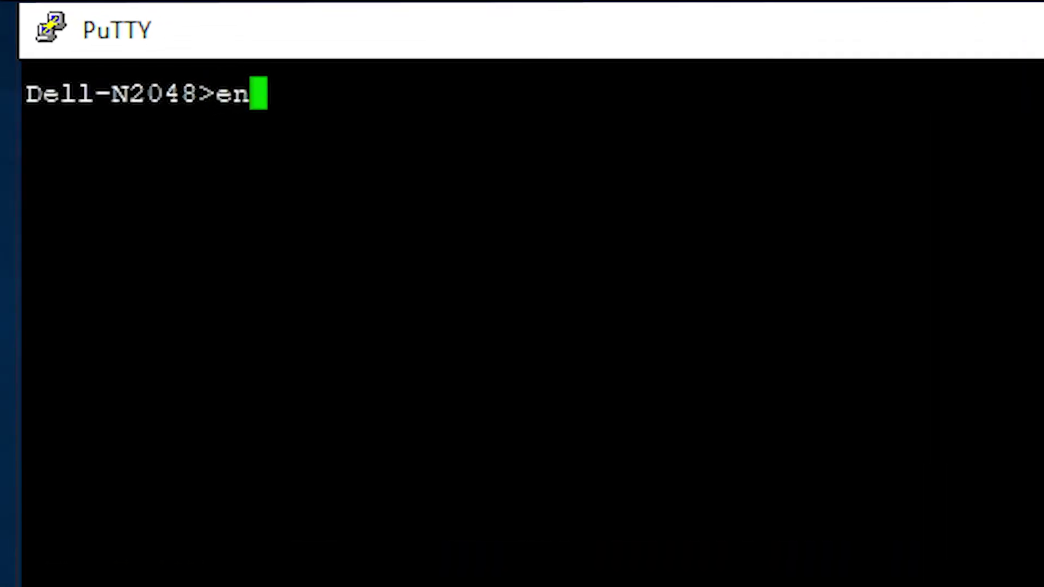
text(able)
Enter privileged mode with 'enable' and page through the 'show interfaces status' port table.
key(Return)
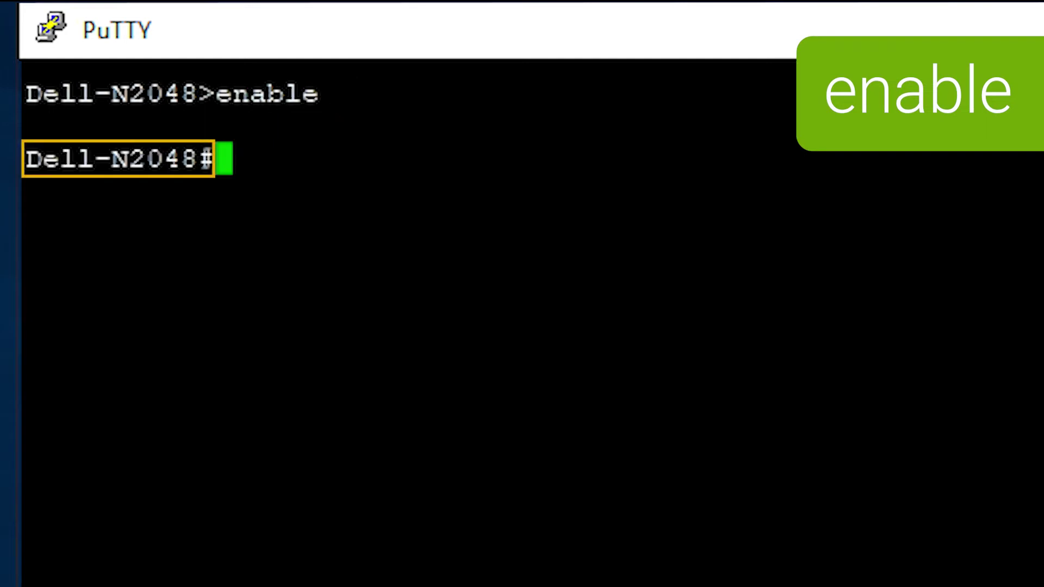
text(show)
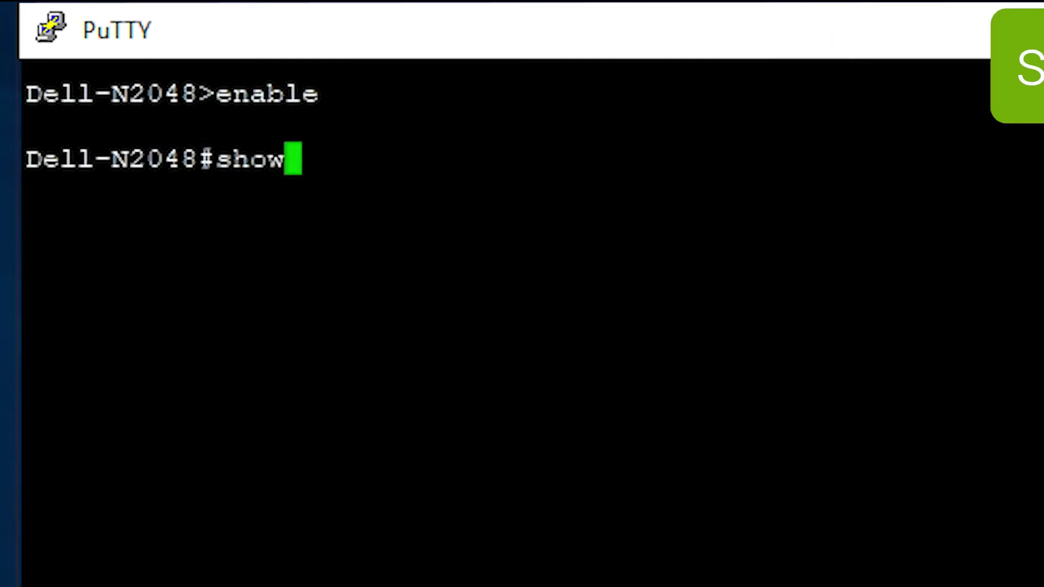
text( interfaces s)
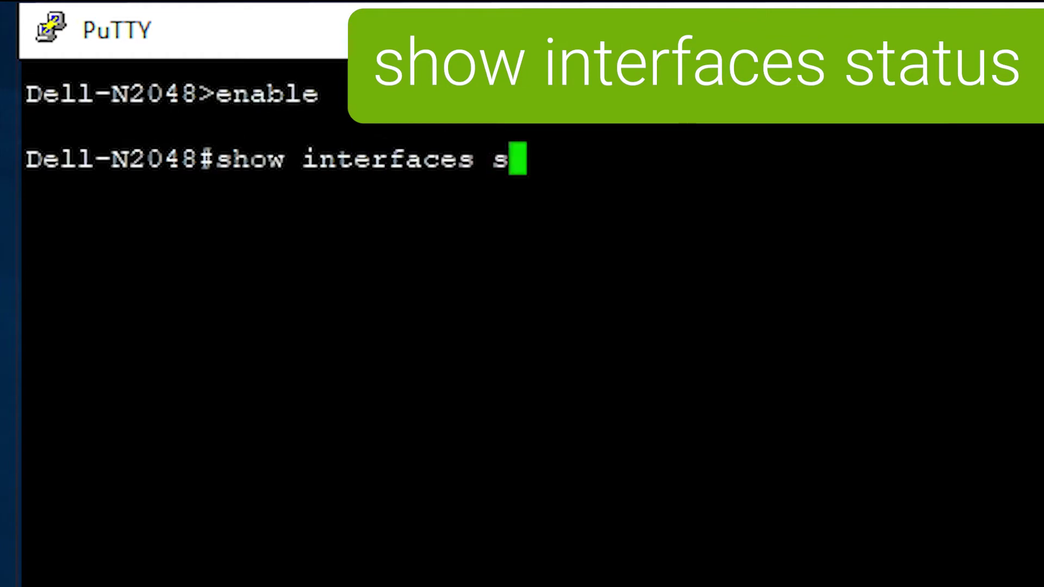
text(tatus)
key(Return)
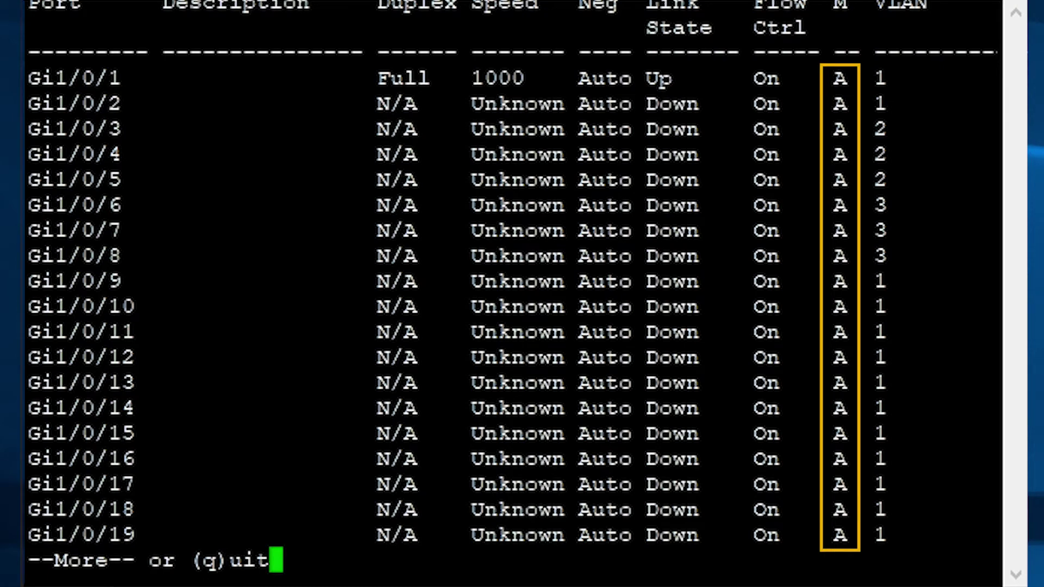
key(space)
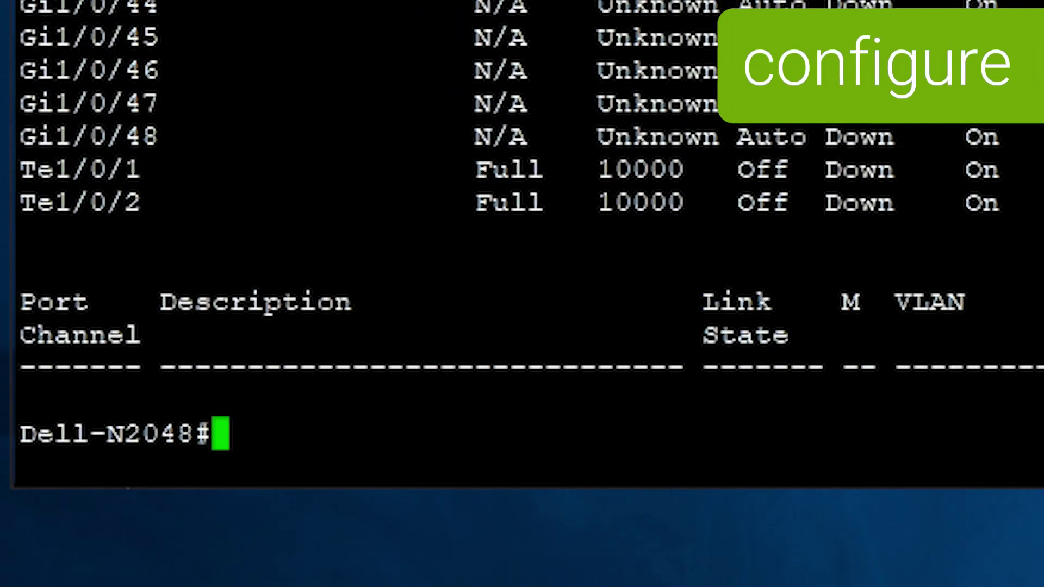
text(configure)
In configure mode, select interface range gi1/0/12-15 and apply 'switchport mode general'.
key(Return)
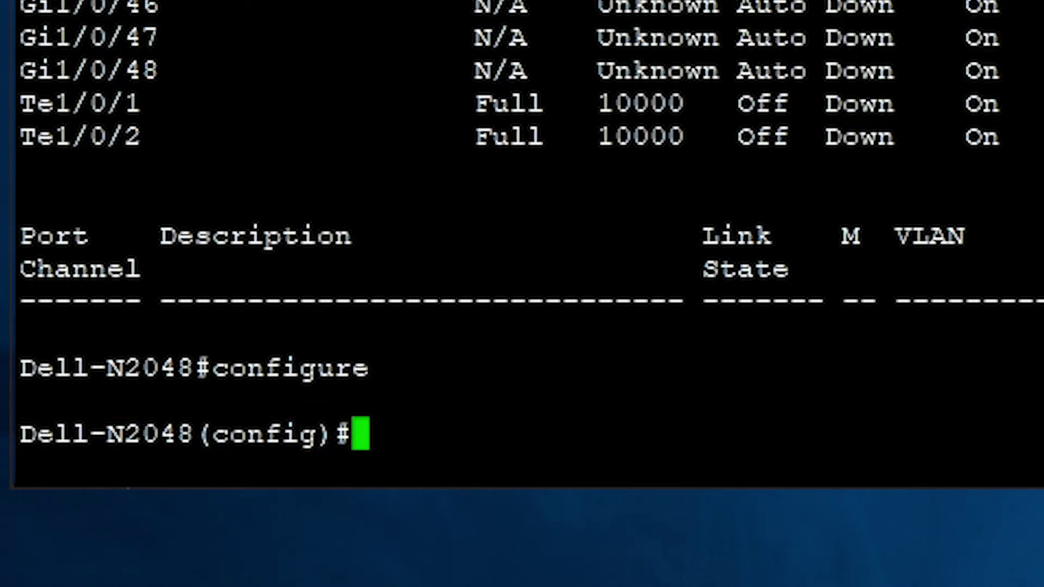
text(interface )
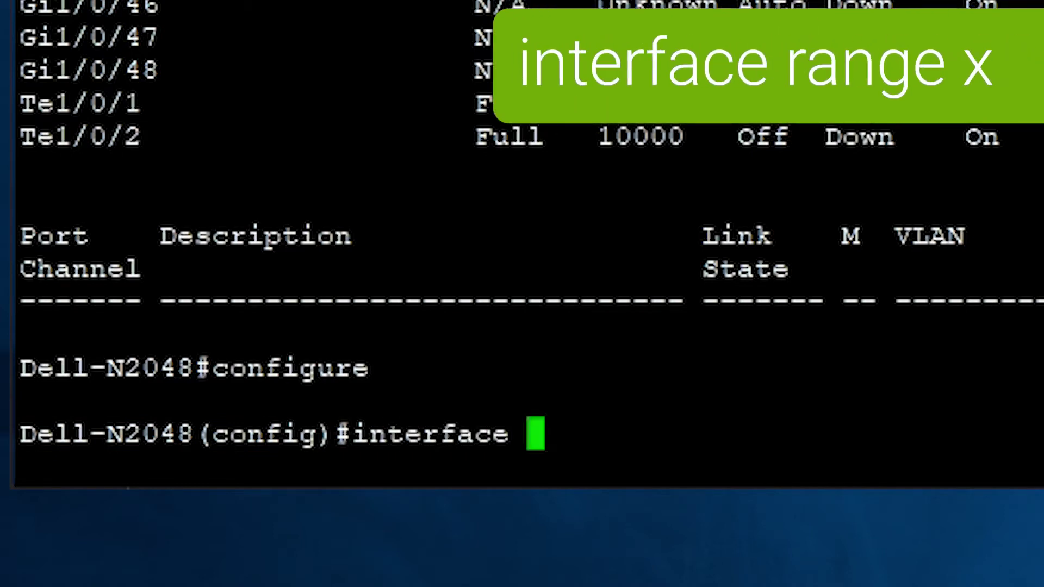
text(range g)
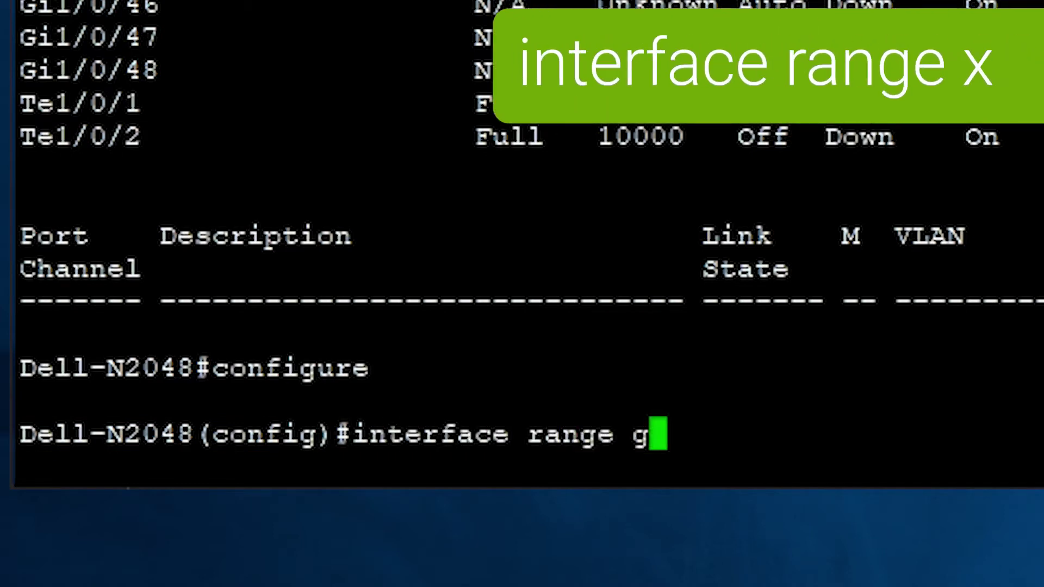
text(i1/0/)
text(12)
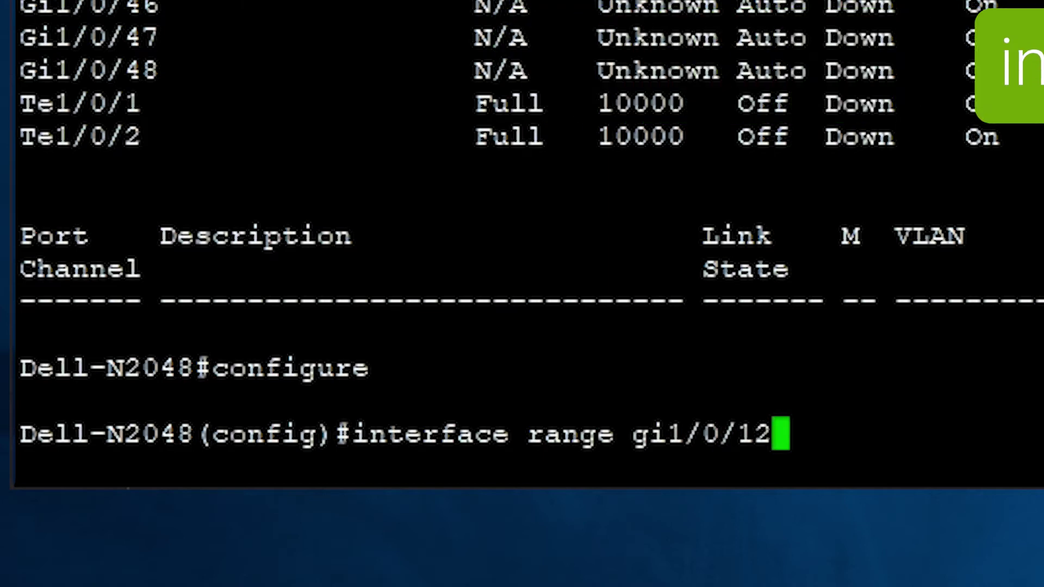
text(-15)
key(Return)
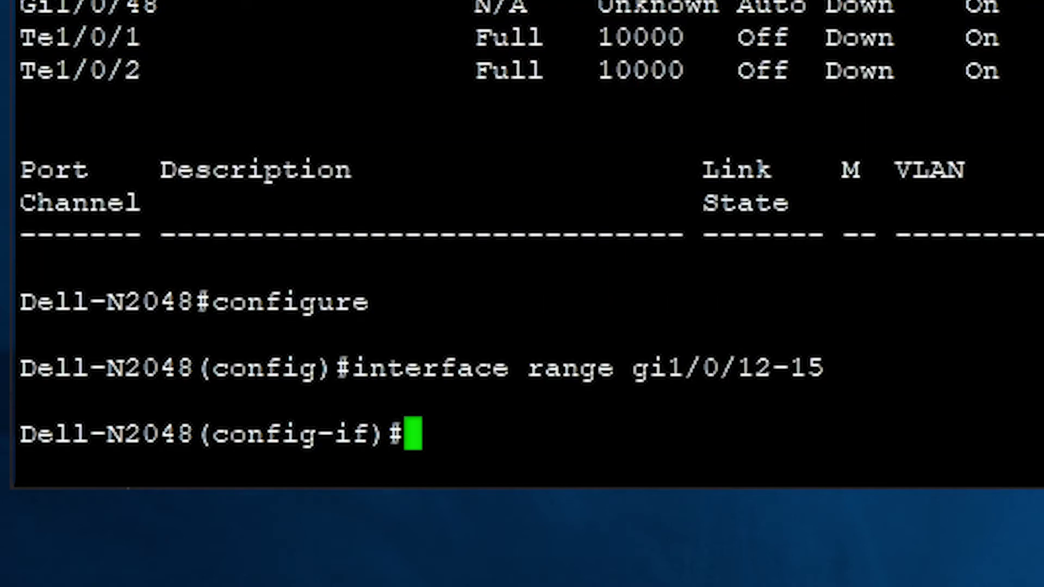
text(s)
text(witchport )
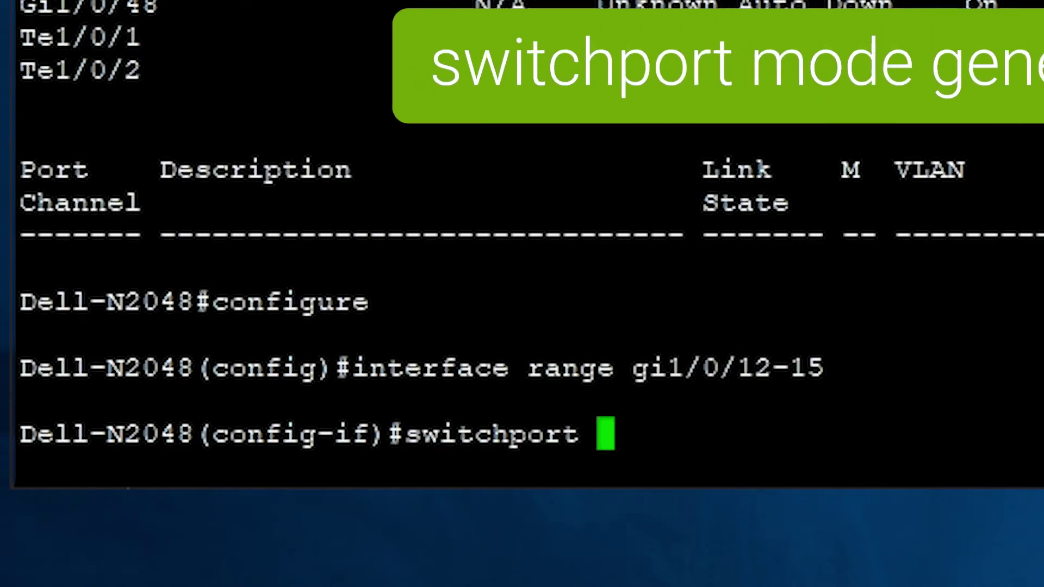
text(mode general)
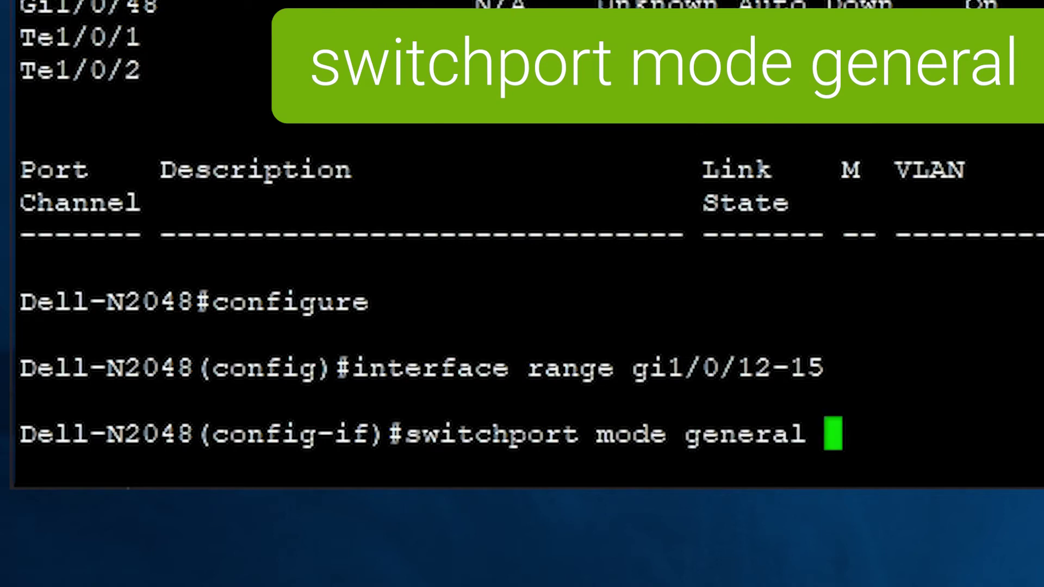
key(Return)
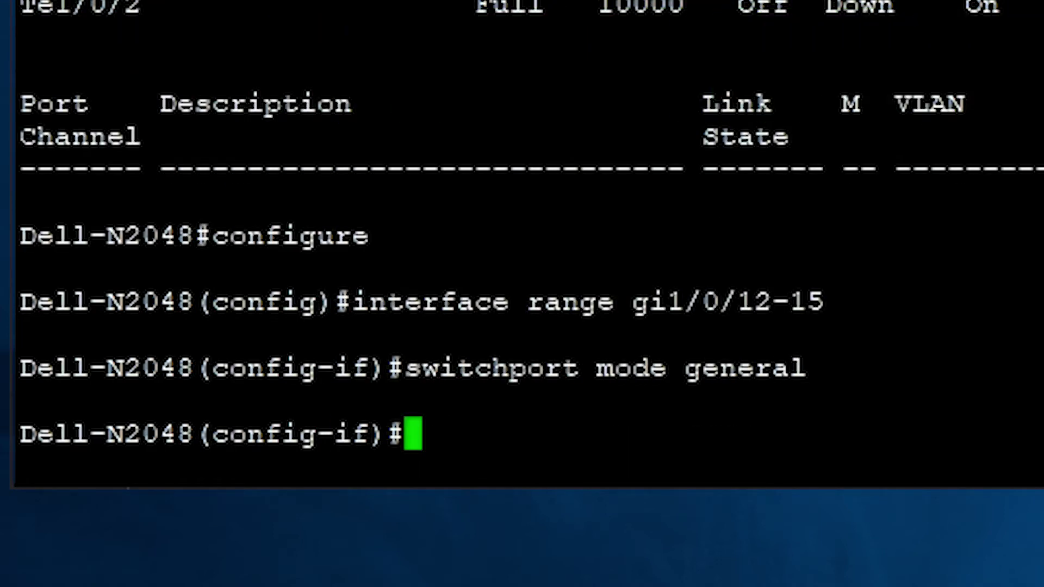
text(show)
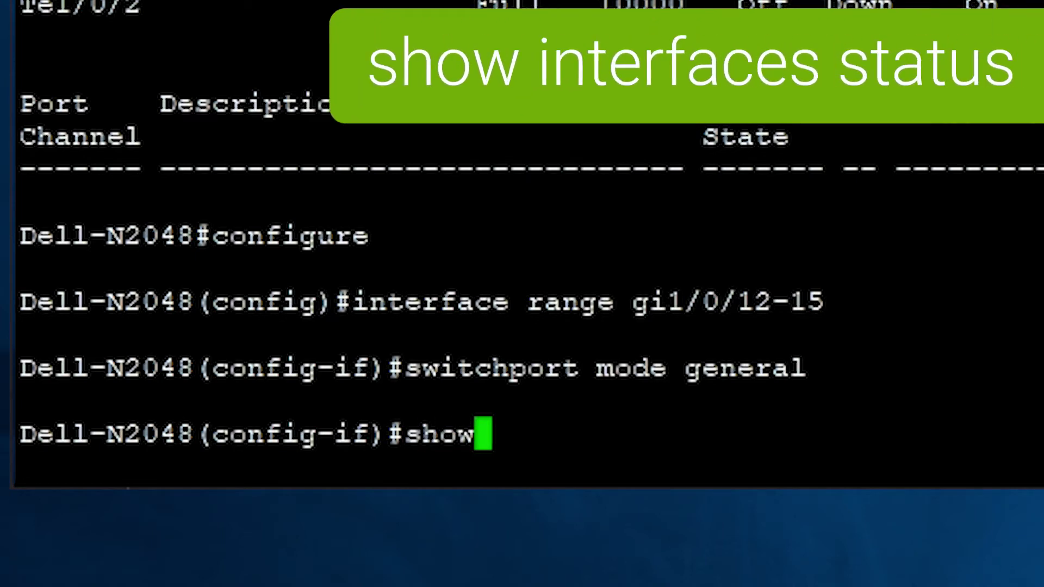
text( interfaces )
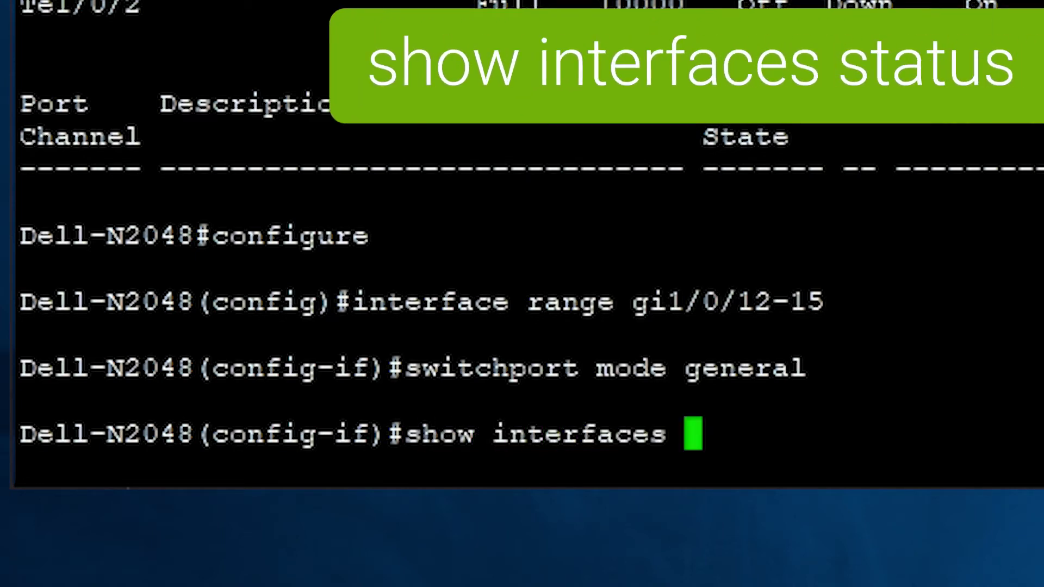
text(status)
Page through 'show interfaces status' to confirm Gi1/0/12–15 are general mode on VLAN 1.
key(Return)
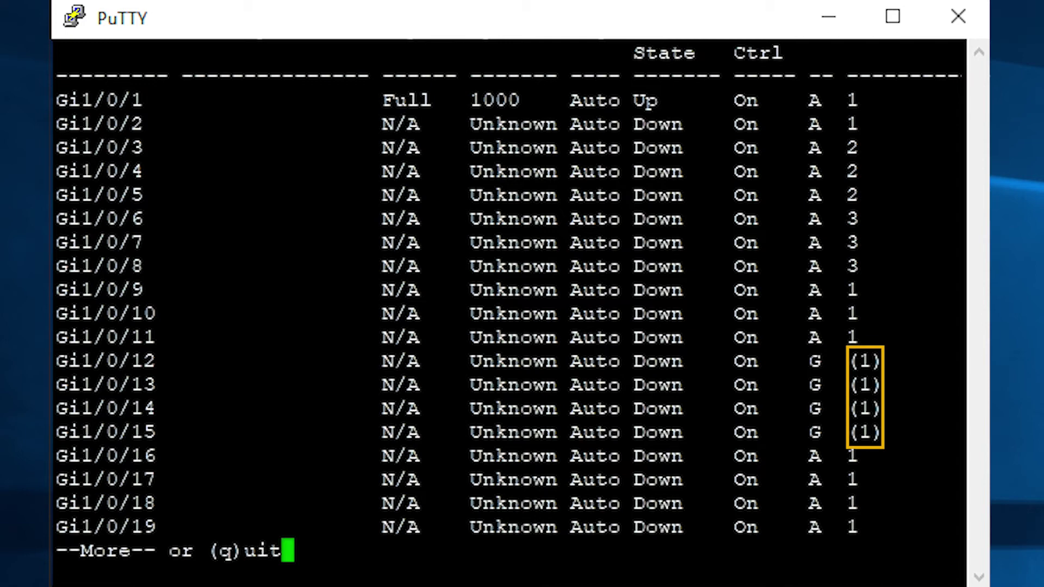
key(space)
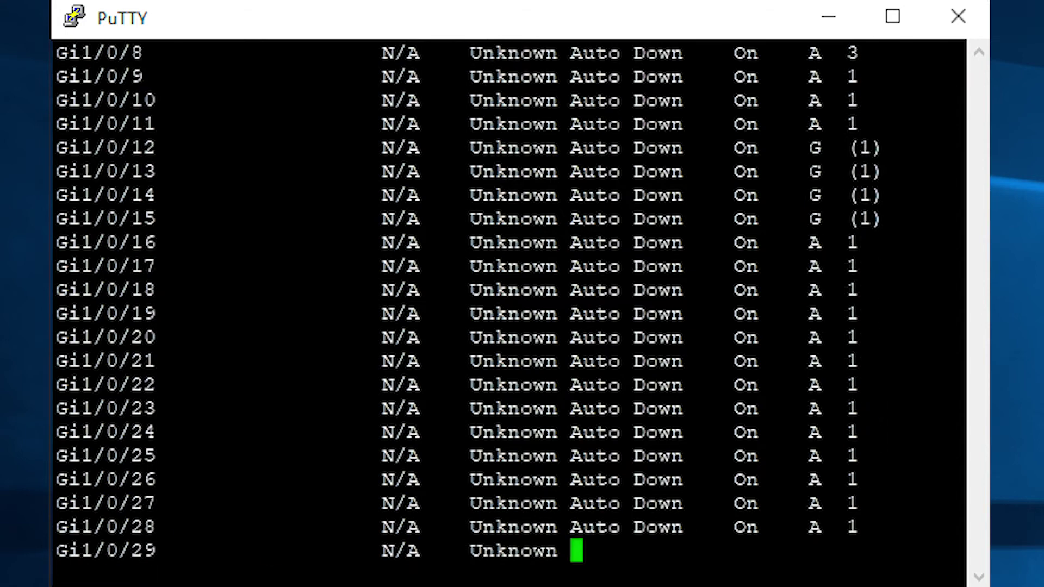
key(space)
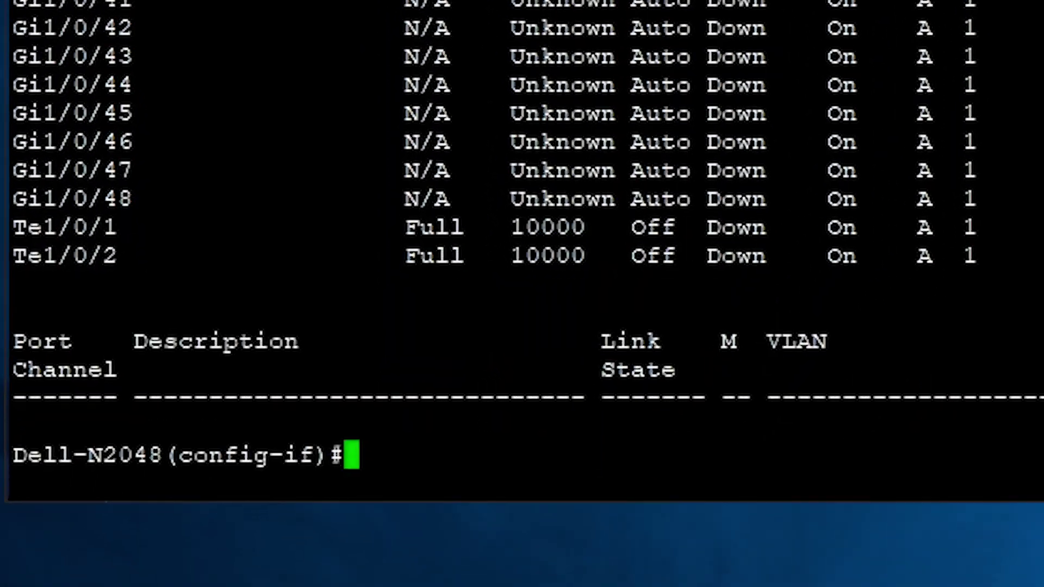
text(switchport )
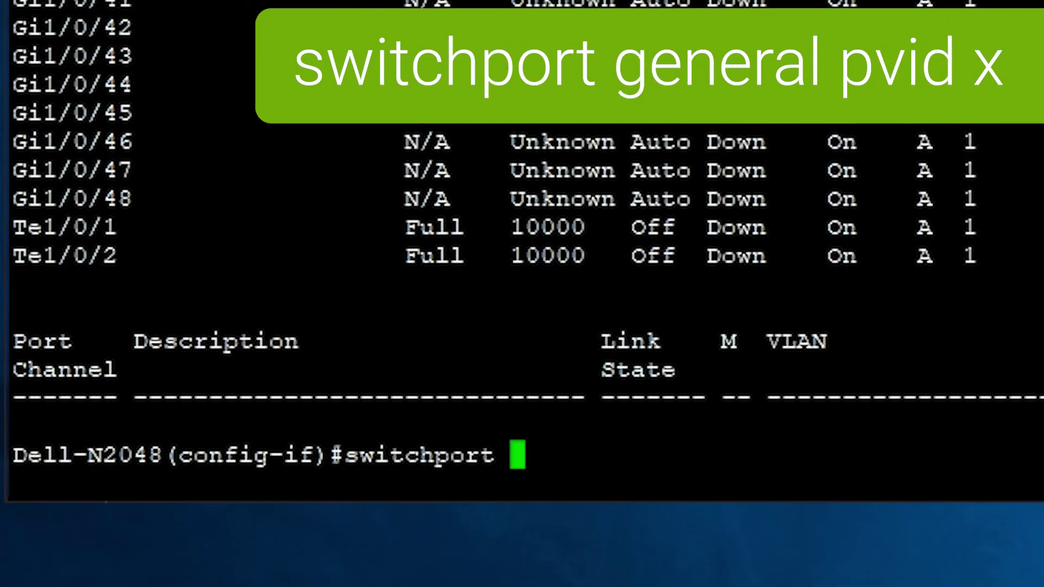
text(general pvid)
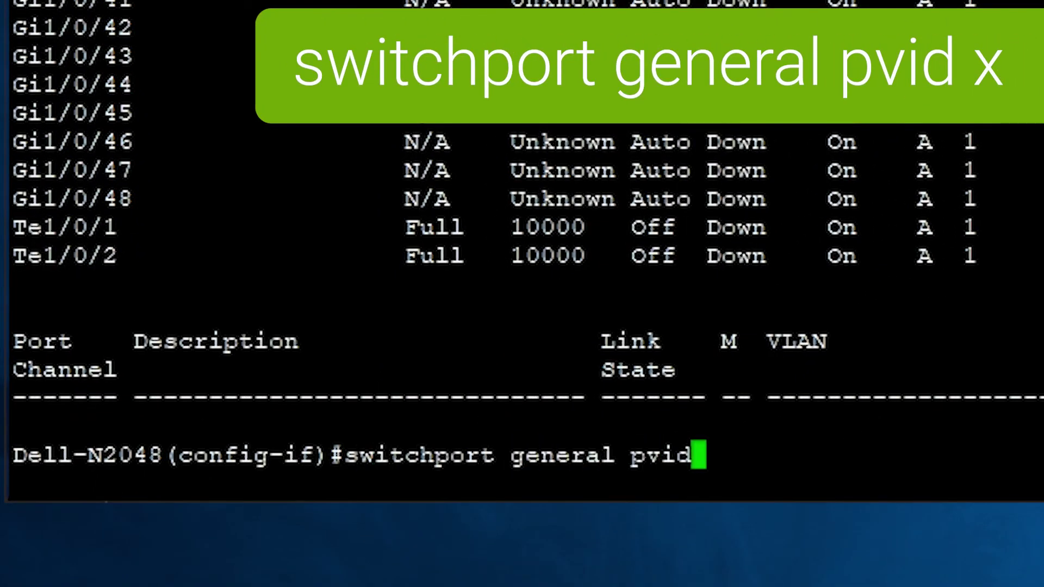
text( 2)
Give Gi1/0/12–15 PVID 2, untagged VLAN 2, no VLAN 1, and tagged VLANs 3-5,10.
key(Return)
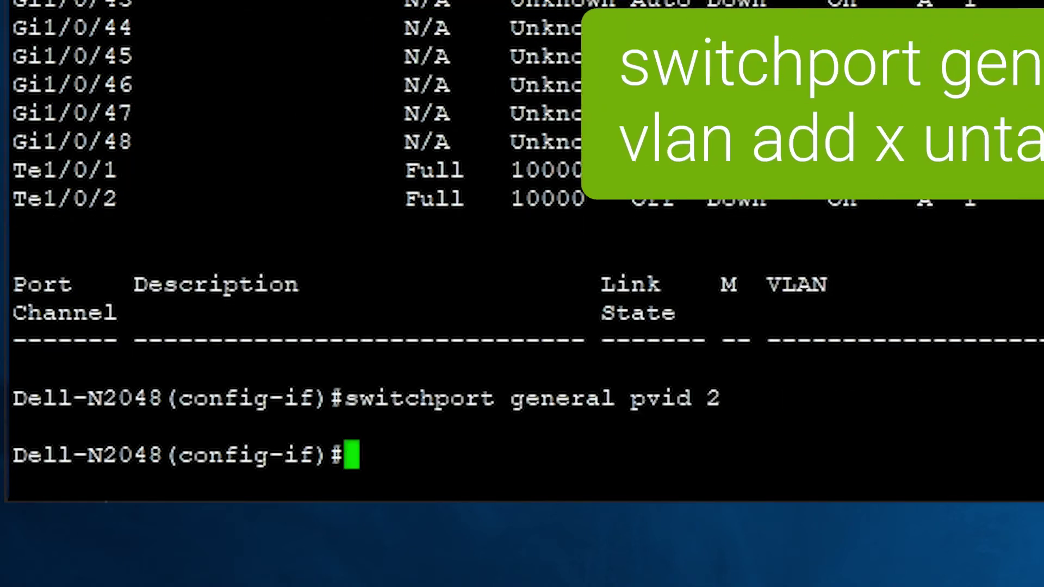
text(switchport )
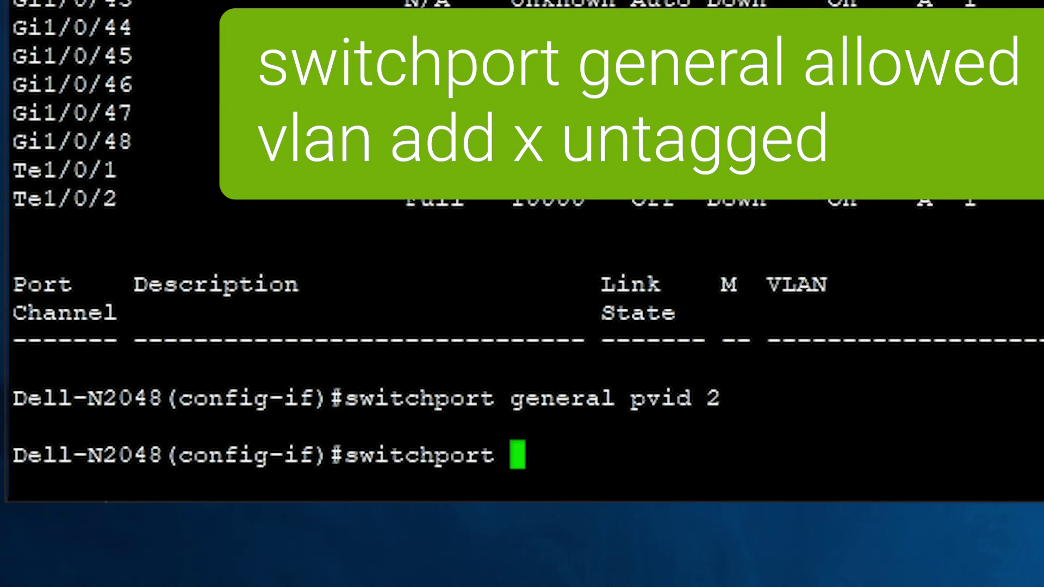
text(general allowed )
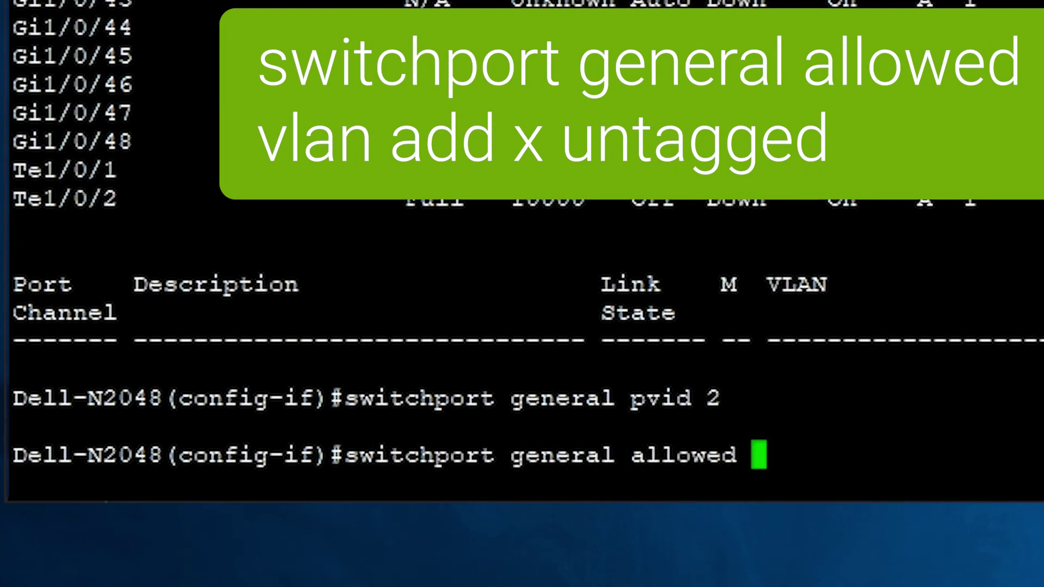
text(vlan ad)
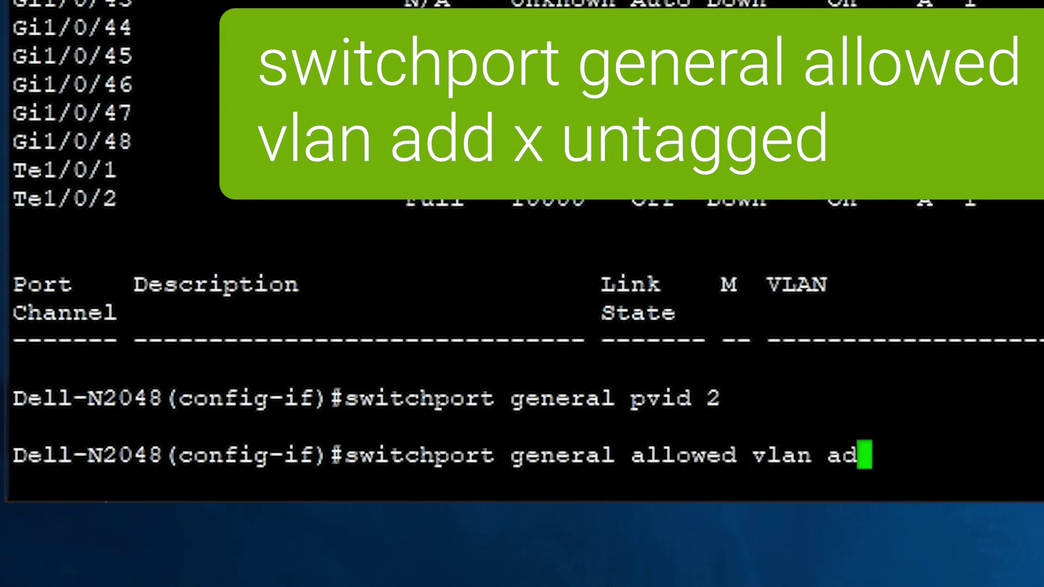
text(d 2 untagged)
key(Return)
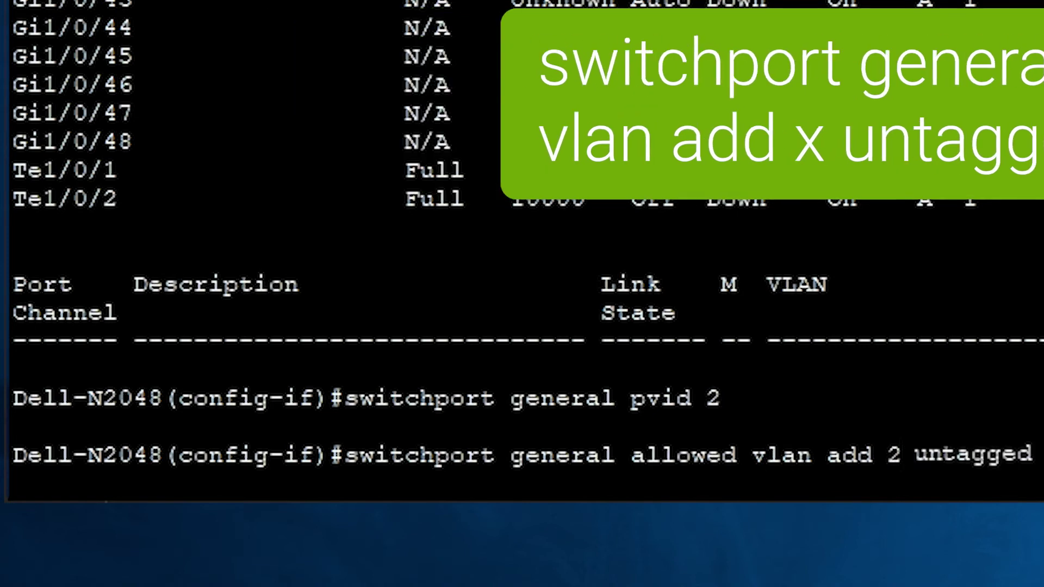
text(sw)
text(itchport )
text(general )
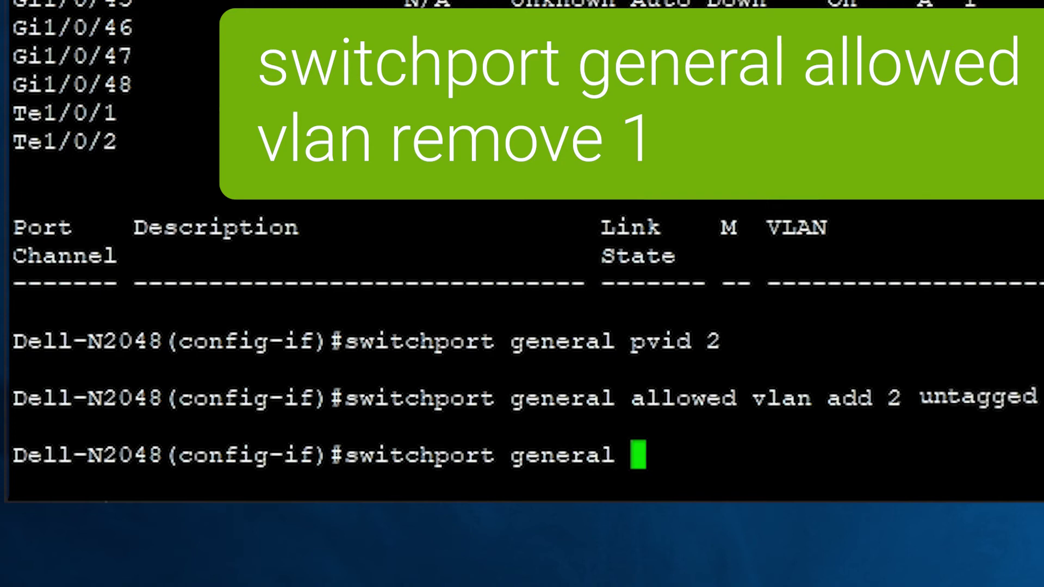
text(allowed vlan )
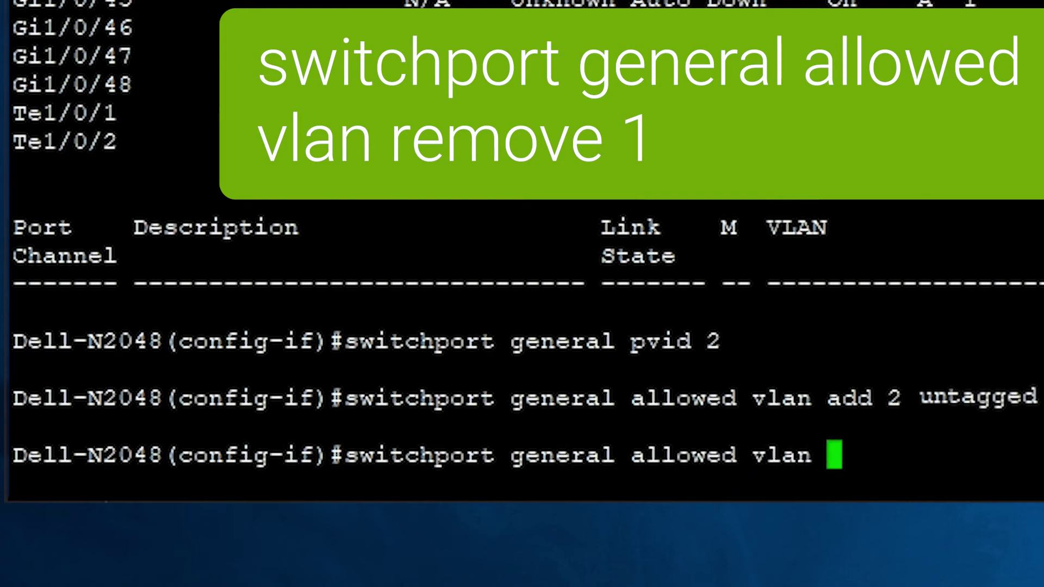
text(remove 1)
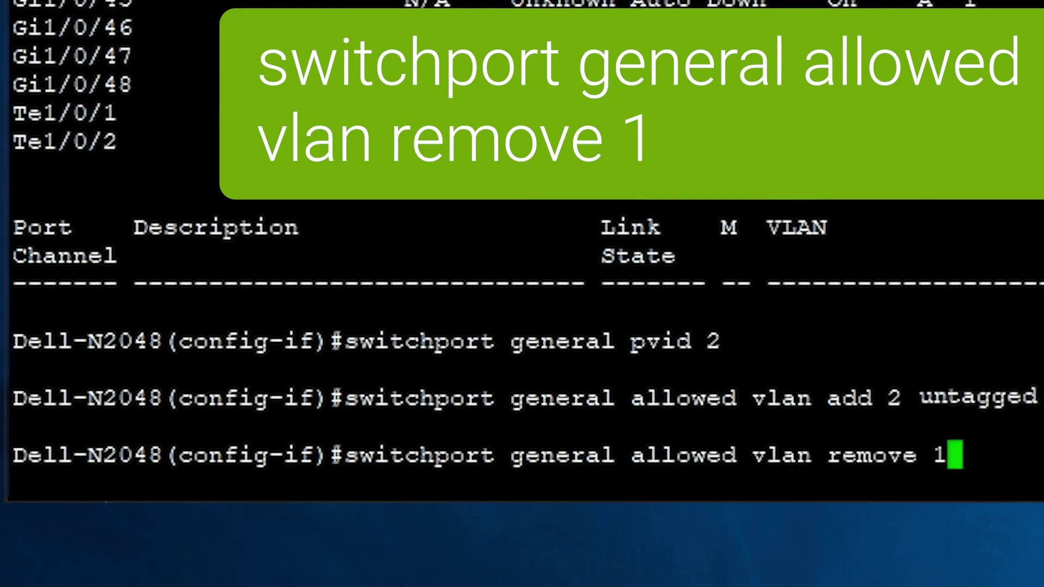
key(Return)
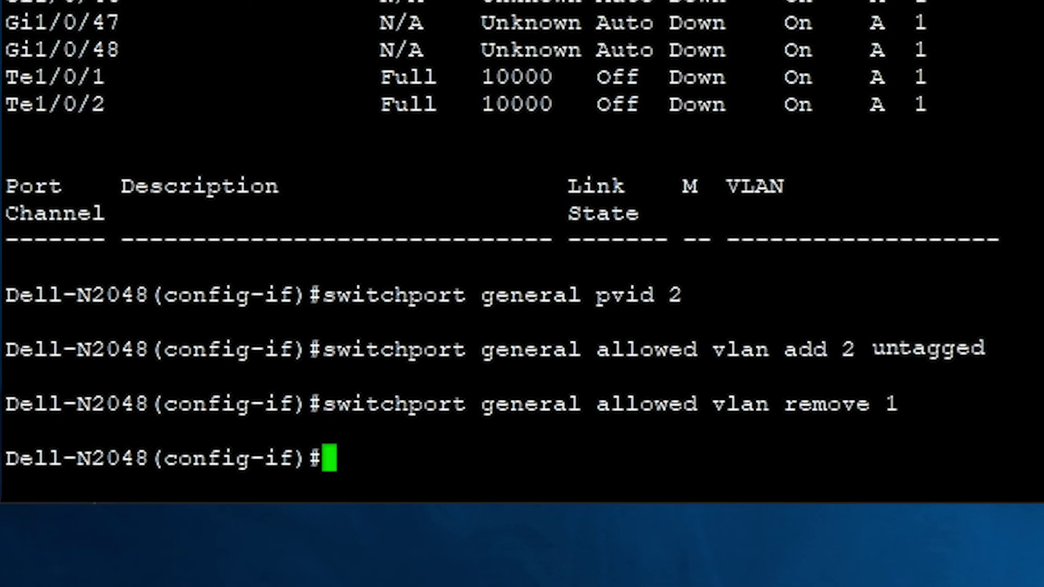
text(switchport )
text(g)
text(eneral )
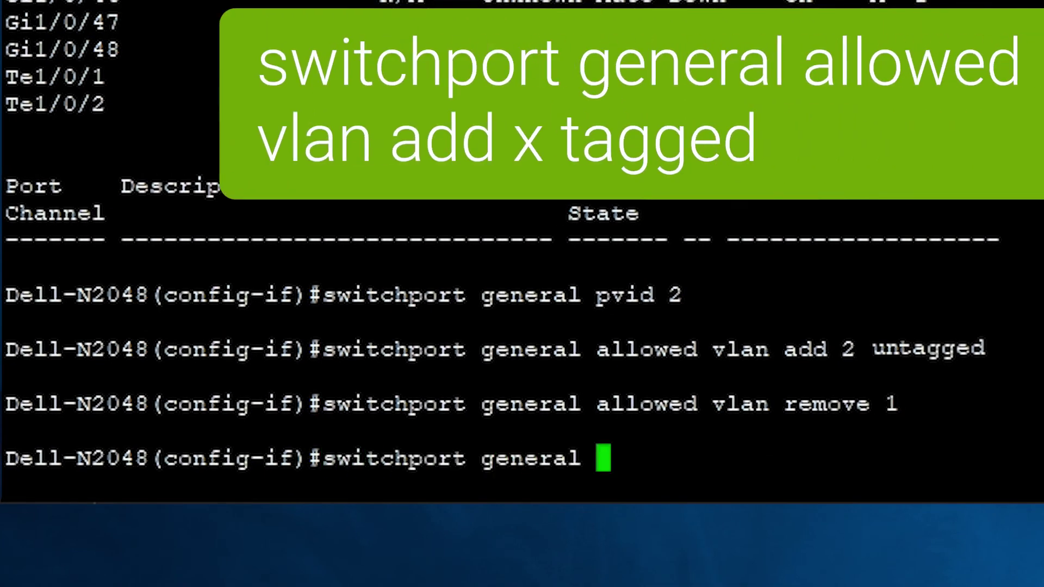
text(allowed vlan a)
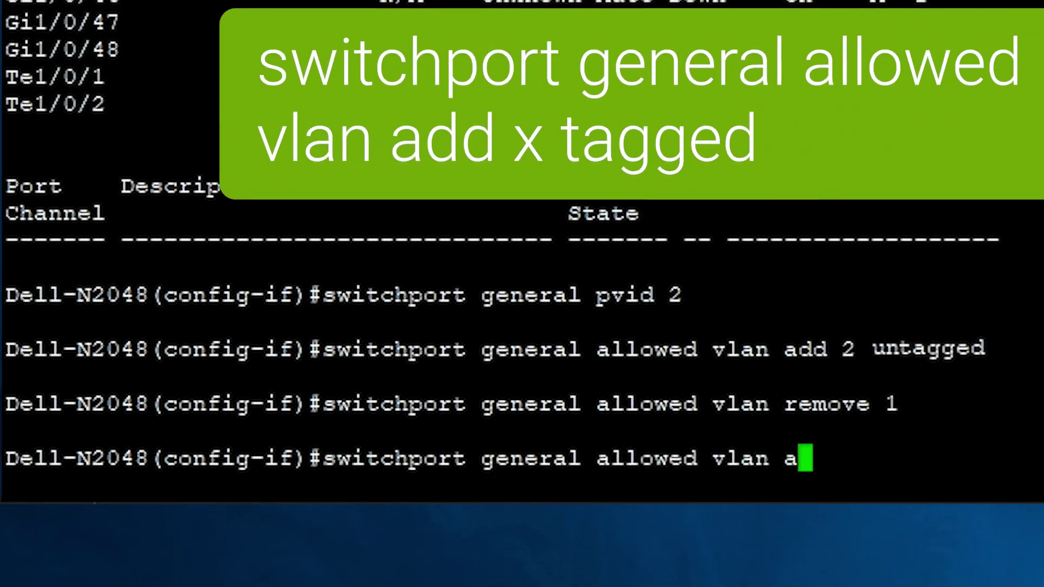
text(dd 3-)
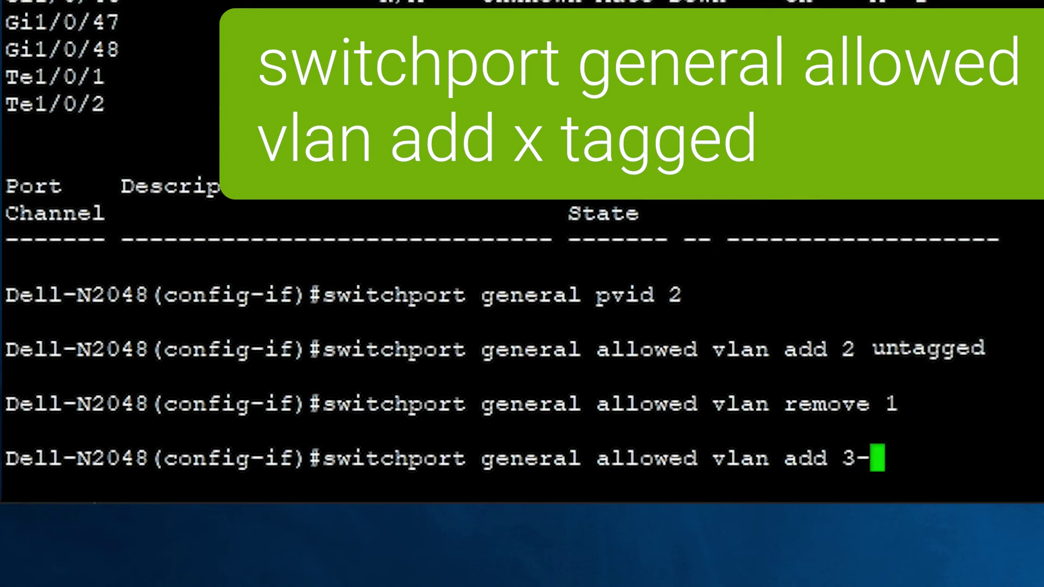
text(5,10 )
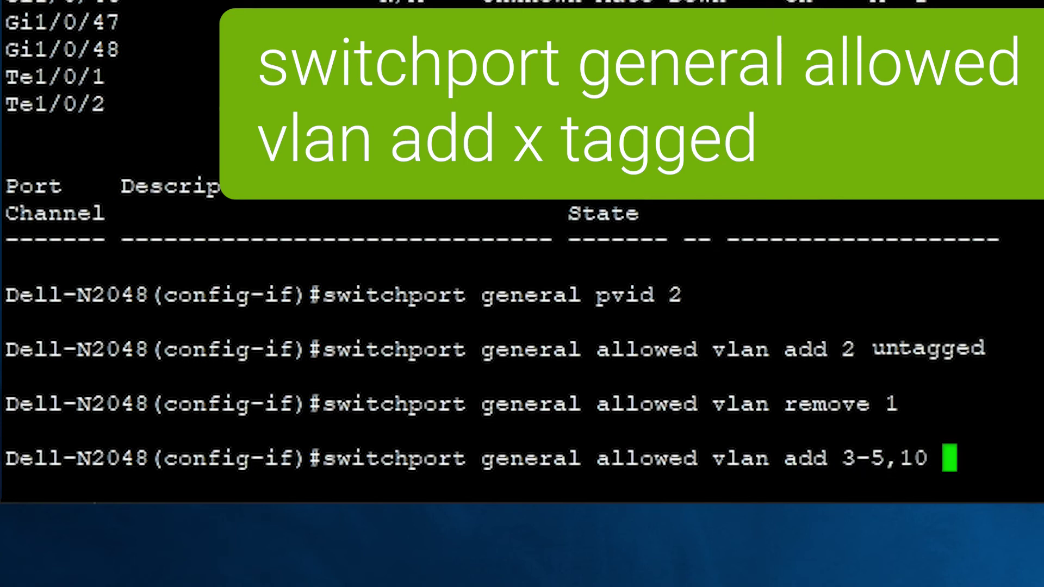
text(tagged)
key(Return)
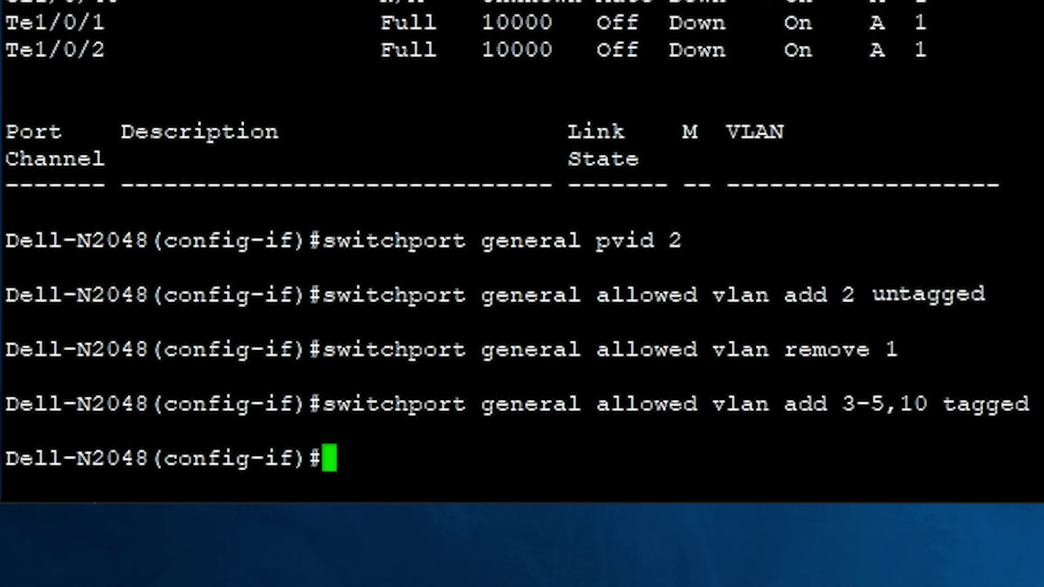
text(sh)
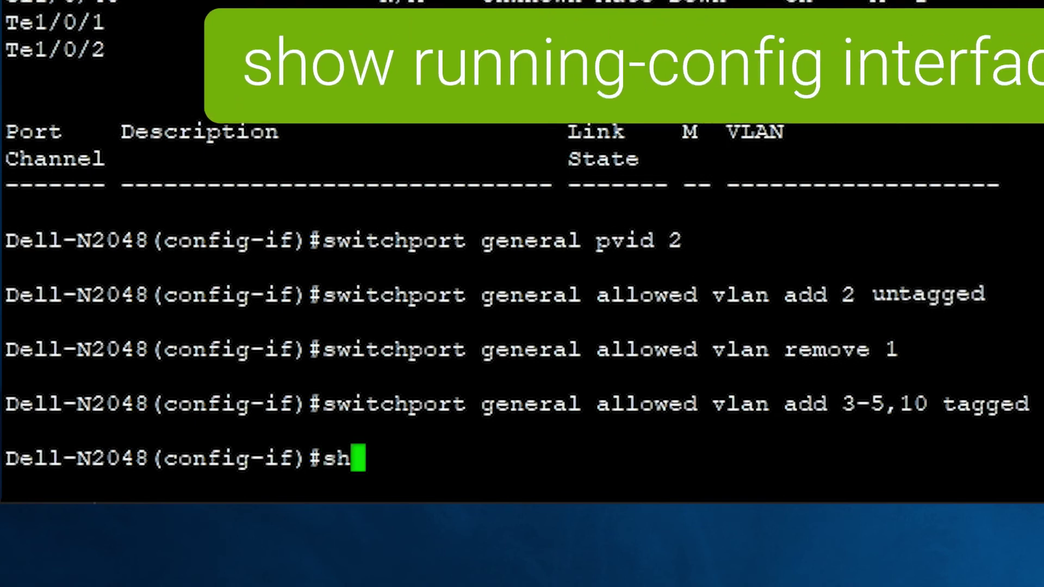
text(ow run)
Display the running configuration for interface gi1/0/12 with 'show run interface gi1/0/12'.
key(Tab)
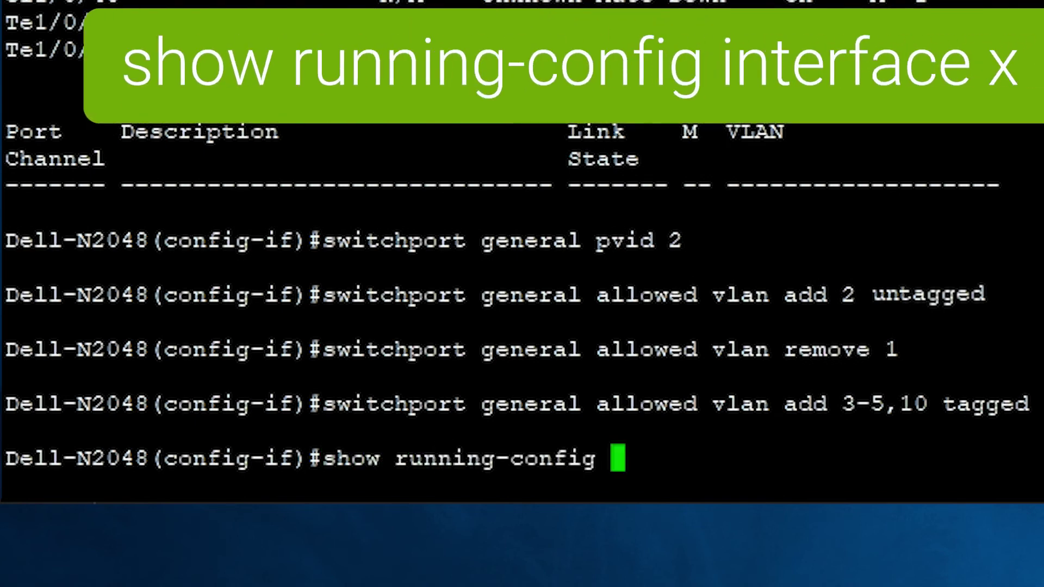
text(interface )
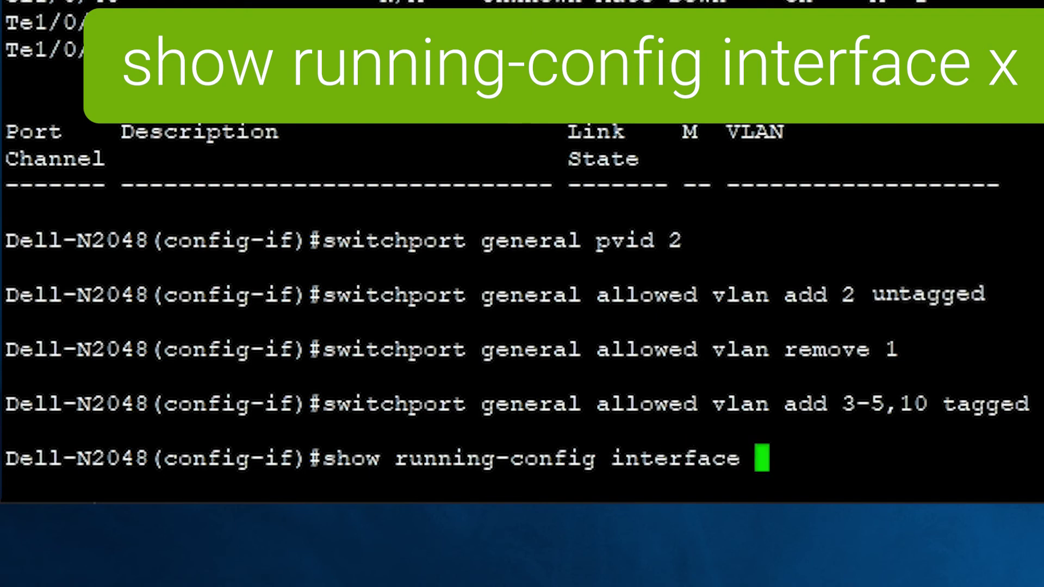
text(gi1/0/1)
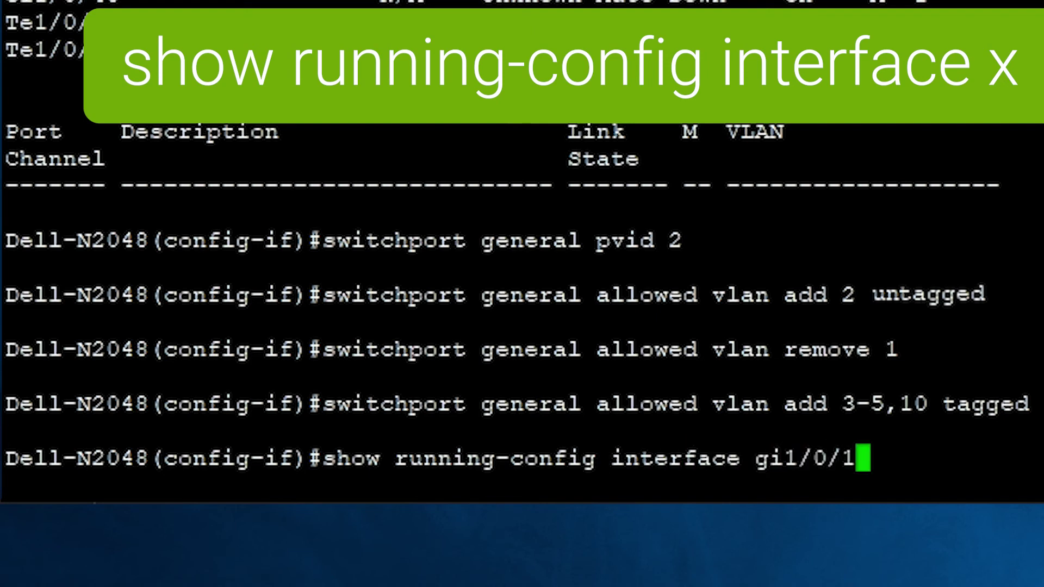
text(2)
key(Return)
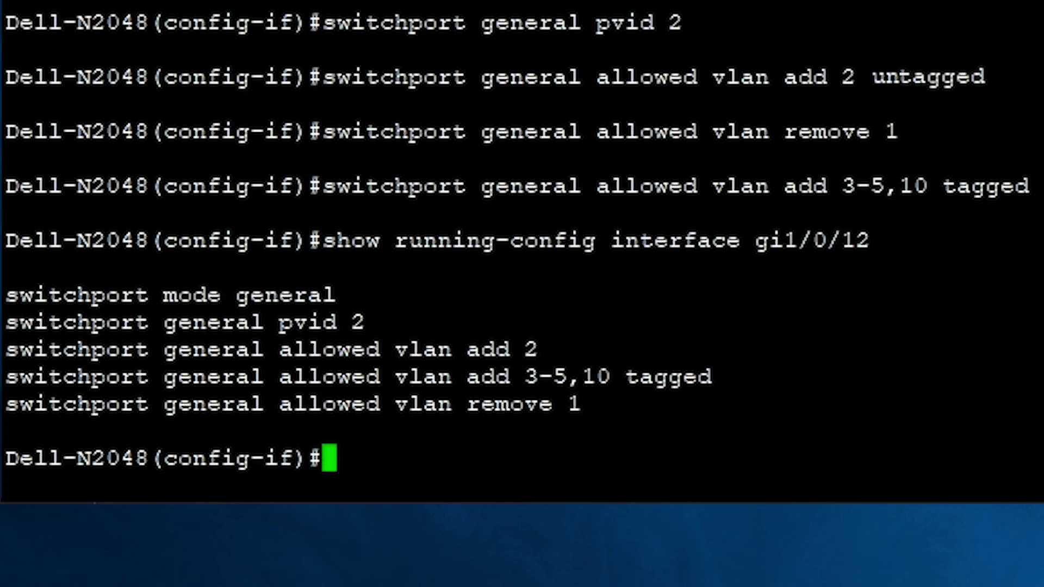